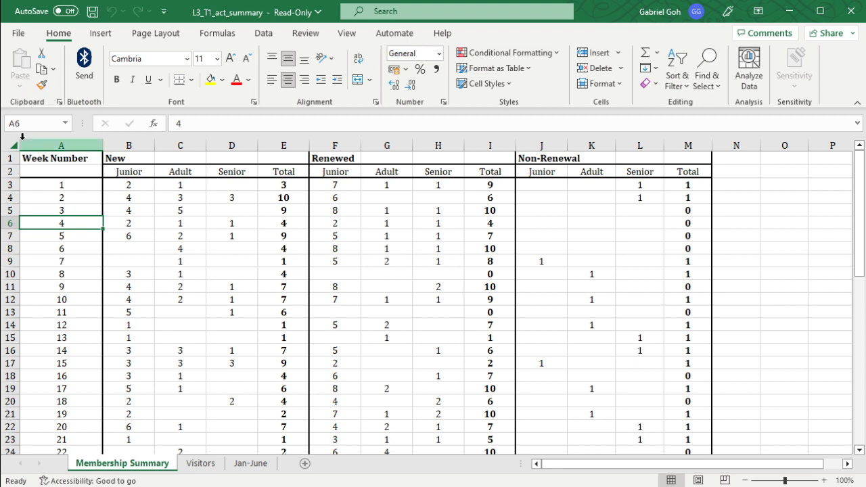
Step: Select the named range July_Dec on the Visitors sheet, and the named range of new memberships starting at B2 on Membership Summary
left_click(66, 123)
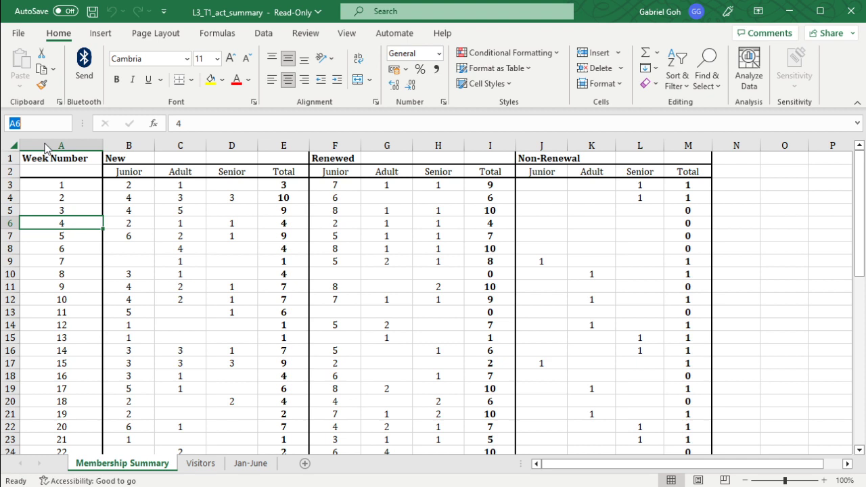
key("ctrl+Page_Down")
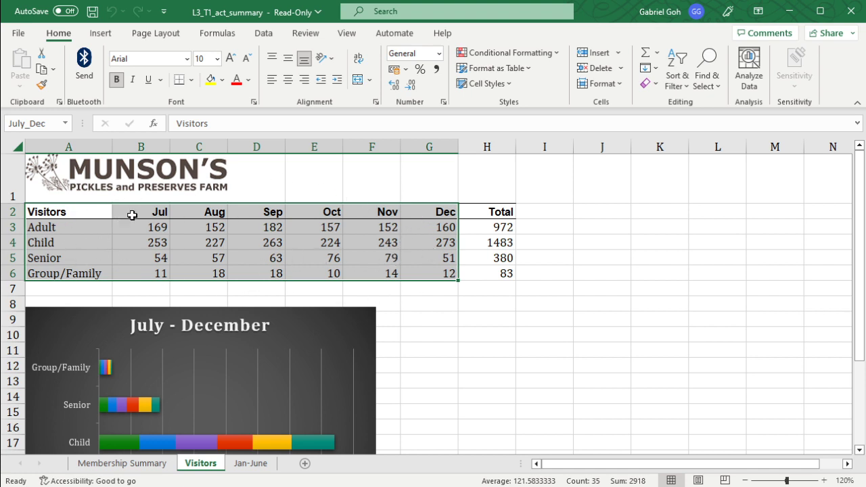
left_click(63, 125)
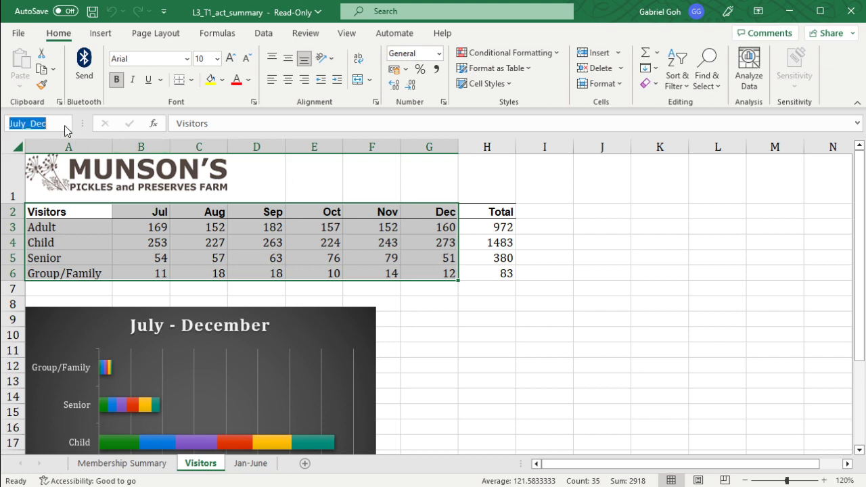
key("ctrl+Page_Up")
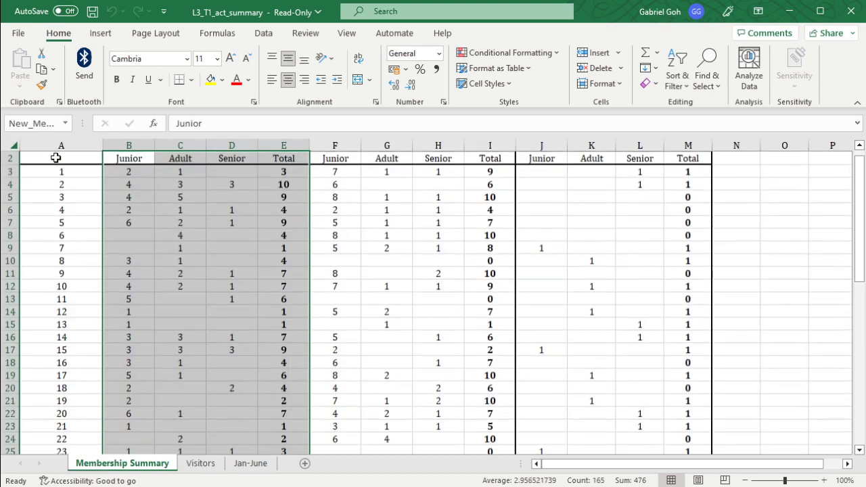
scroll(221, 221, "up", 1)
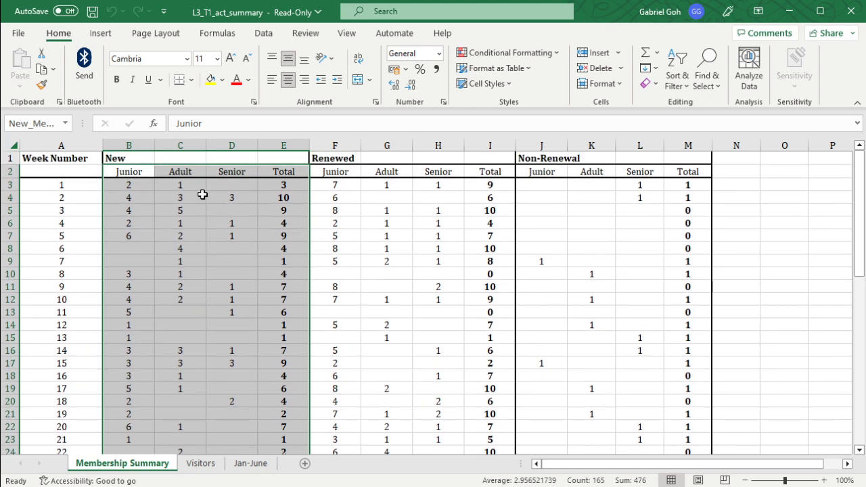
scroll(207, 342, "down", 11)
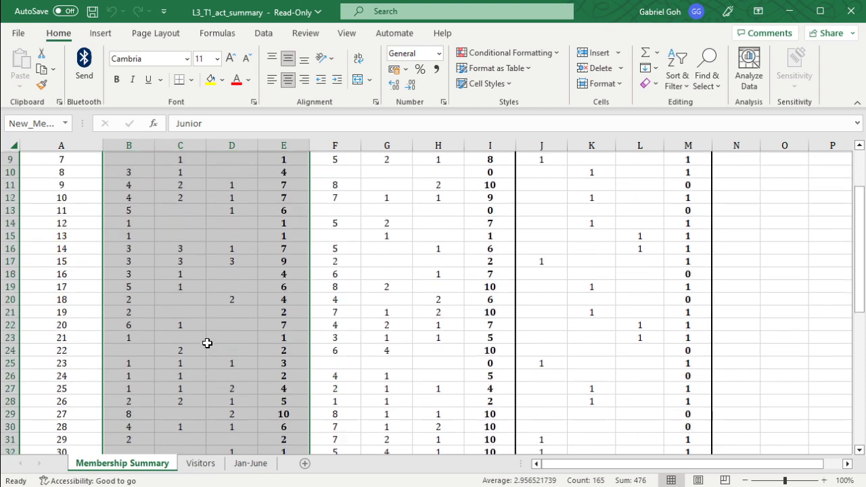
Step: Go to the named total of new memberships in E55, and use Go To to select the Jan_June range
left_click(65, 123)
left_click(63, 169)
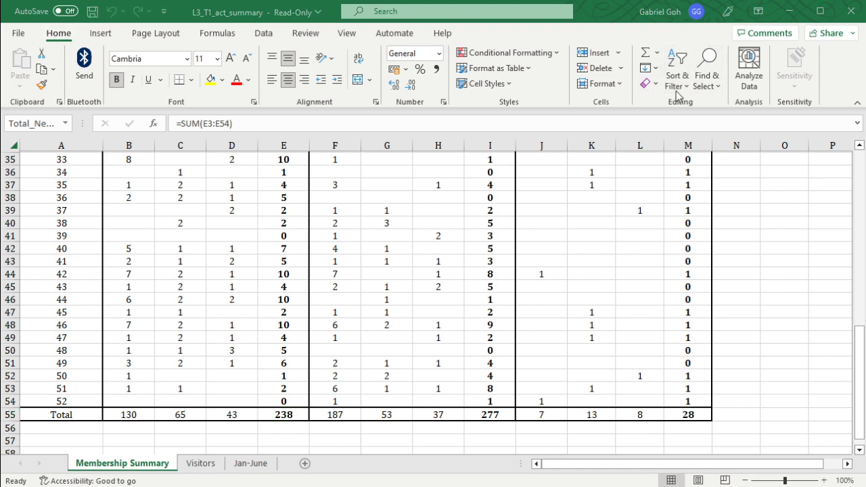
left_click(711, 81)
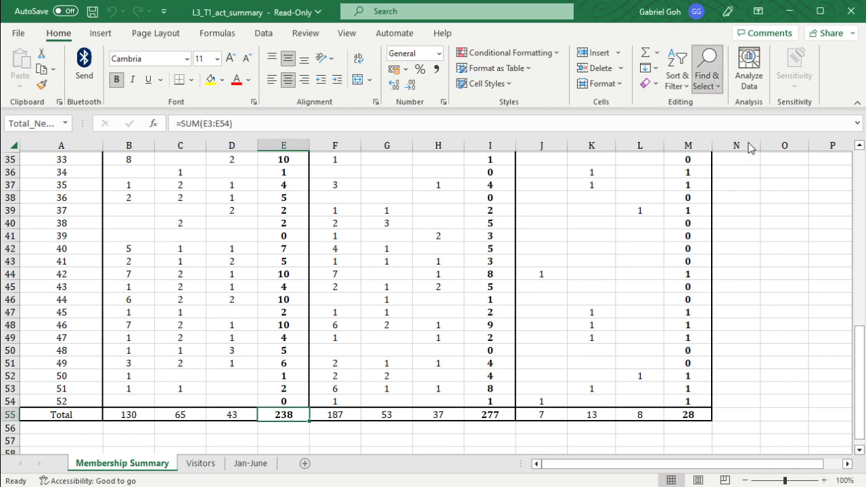
key("Escape")
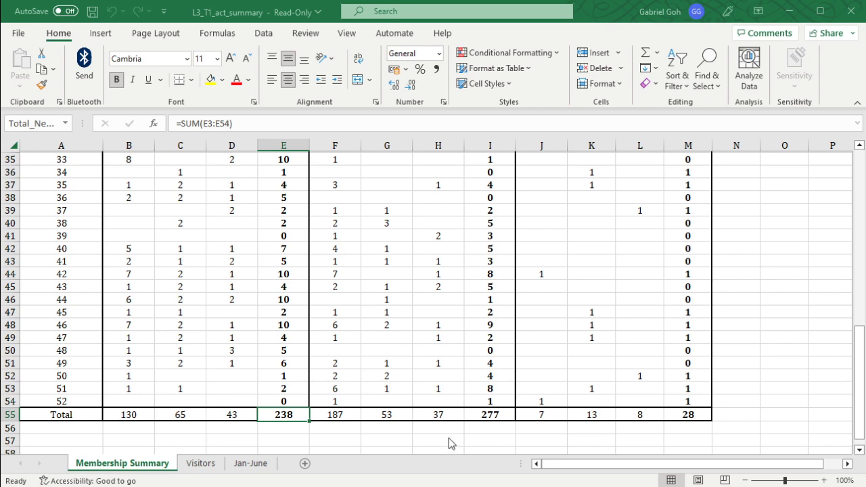
key("ctrl+Page_Down")
key("ctrl+Page_Down")
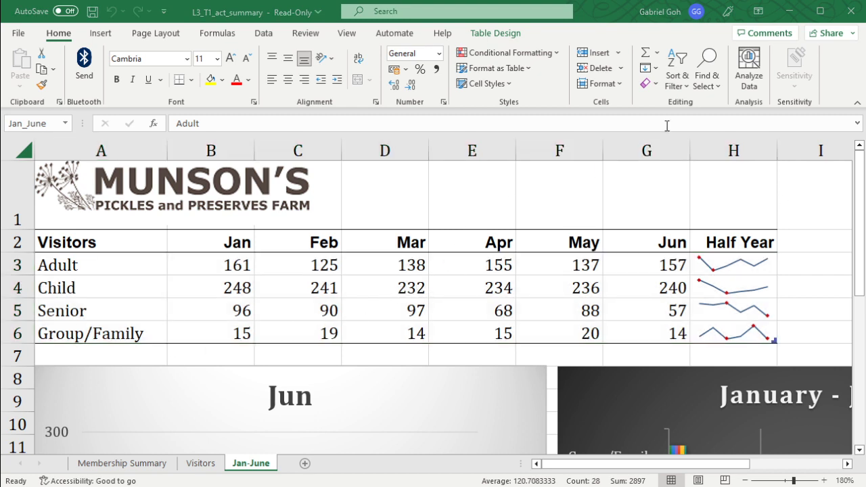
Step: Try a Go To Special selection on the Jan-June sheet's visitor table
left_click(716, 86)
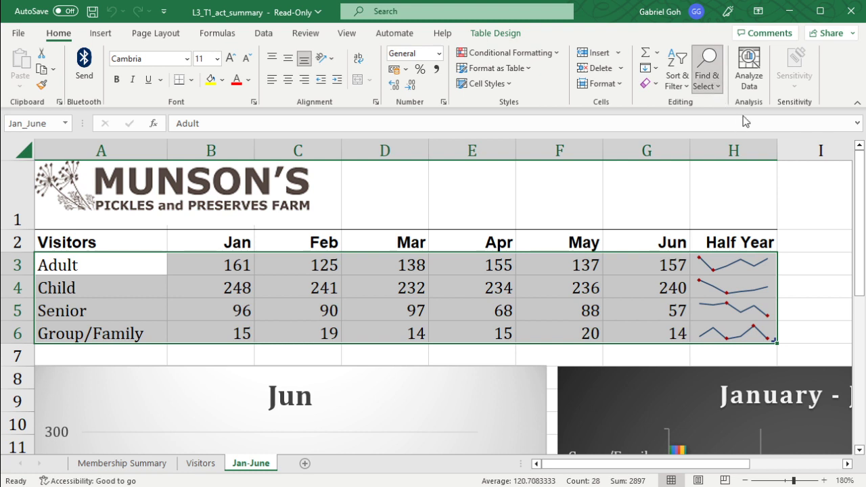
left_click(753, 159)
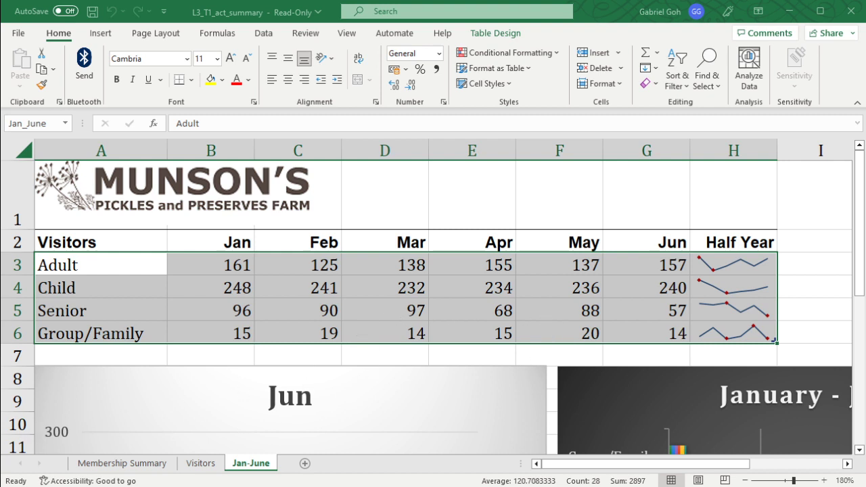
left_click(475, 465)
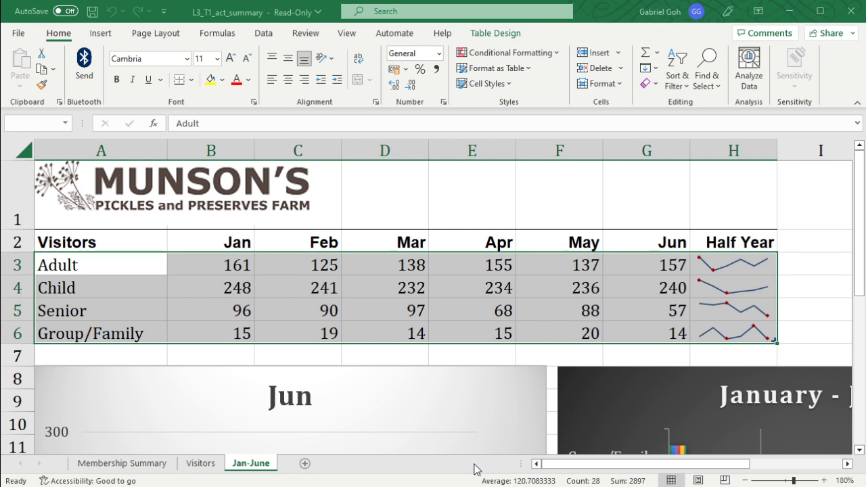
left_click(109, 485)
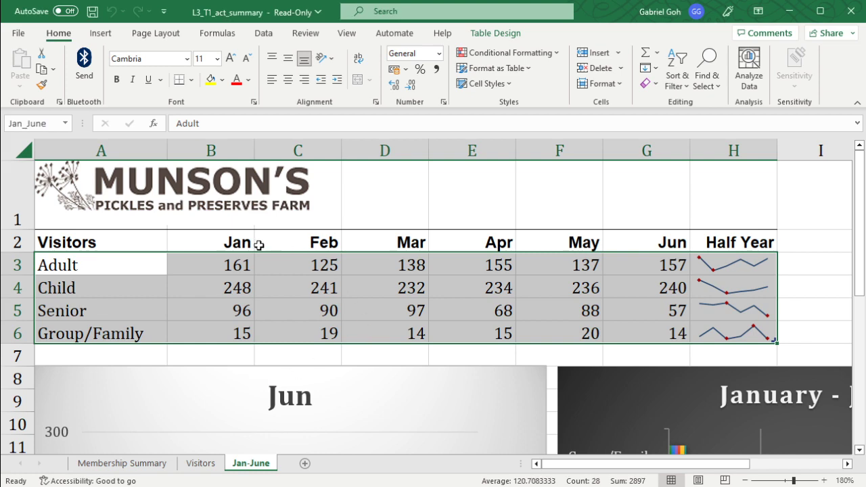
Step: Select all formula cells on the Membership Summary sheet with Go To Special, and inspect the formulas in the Renewed and Non-Renewal Total columns
left_click(113, 464)
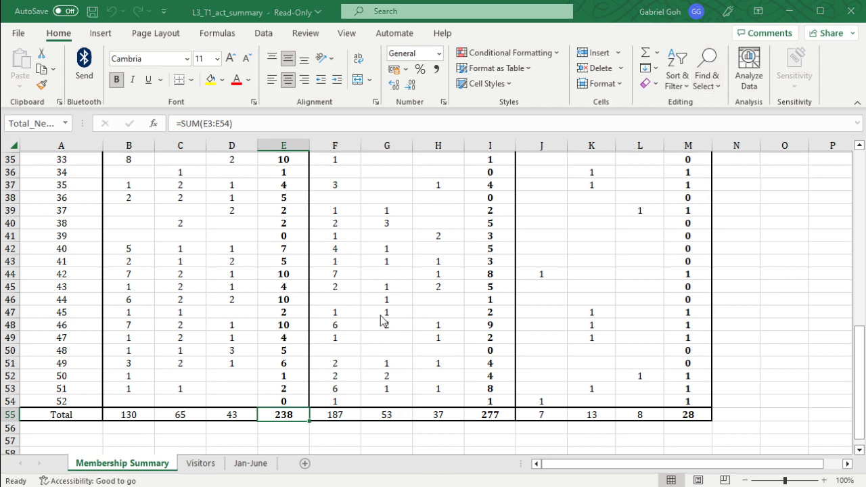
left_click(471, 469)
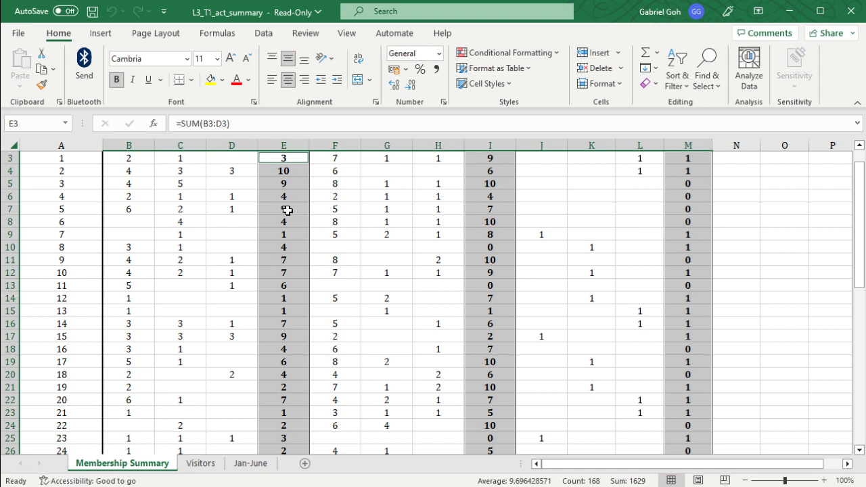
scroll(477, 207, "up", 1)
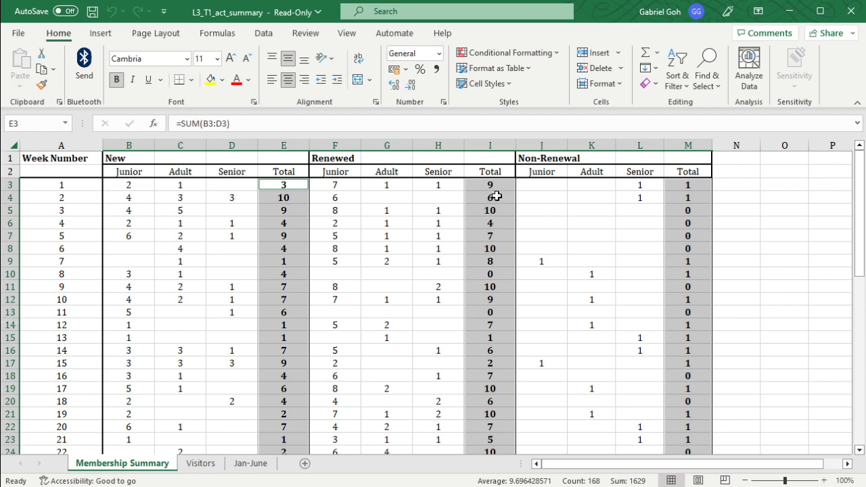
left_click(493, 219)
left_click(688, 210)
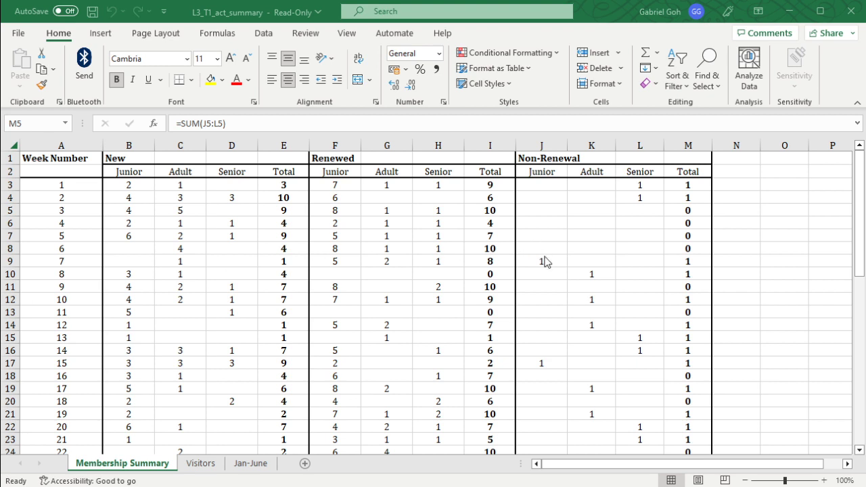
Step: Locate the Renewed heading in F1 and the Junior column header under New in B2
left_click(531, 278)
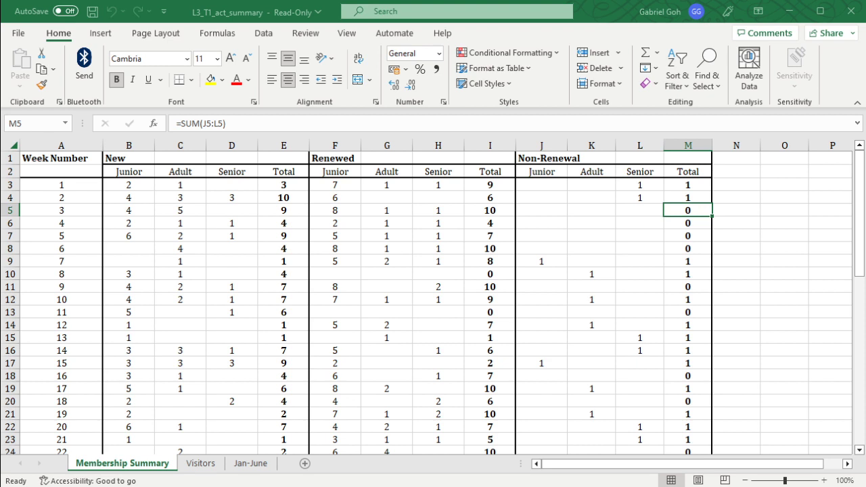
left_click(485, 313)
left_click(335, 158)
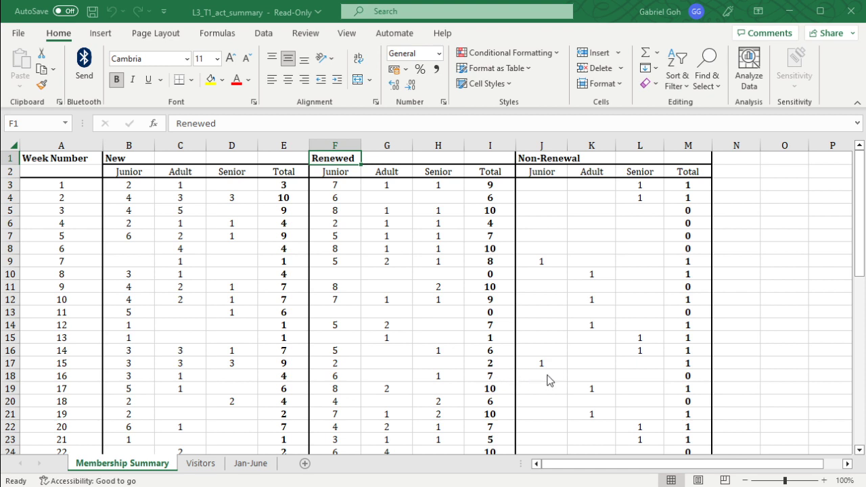
key("ctrl+Left")
key("Down")
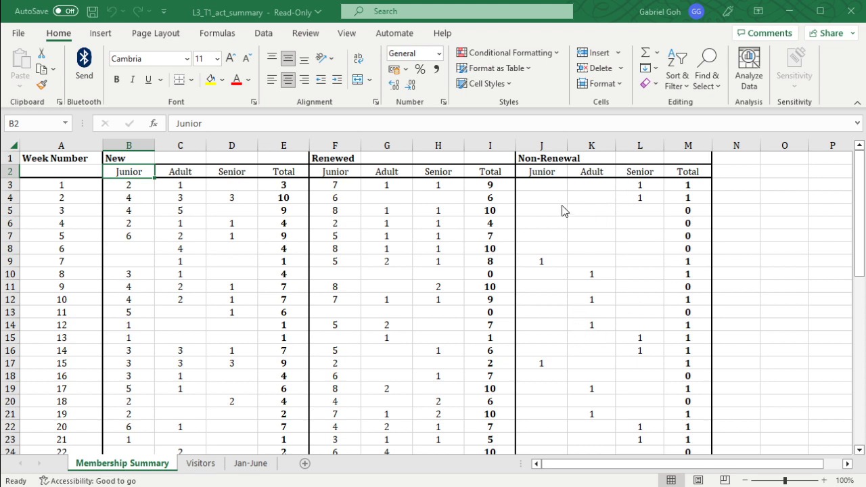
Step: Replace all Junior column headers on the Membership Summary sheet with Teens
left_click(744, 185)
left_click(469, 362)
left_click(473, 373)
key("ctrl+z")
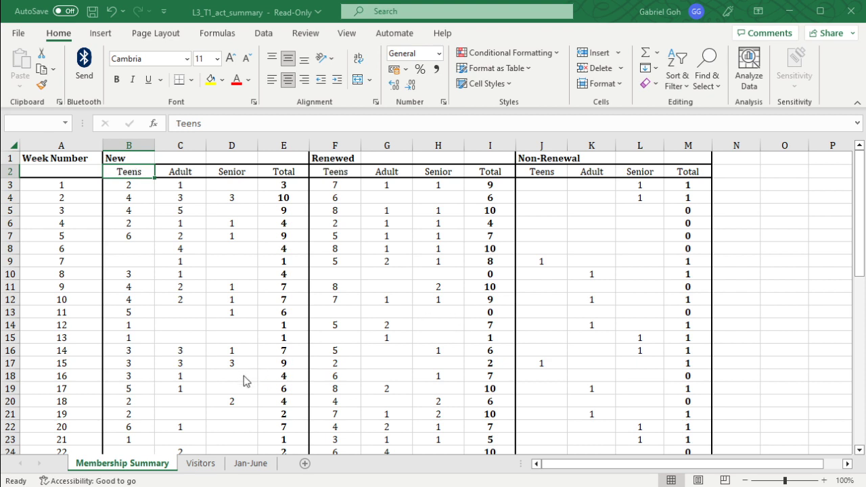